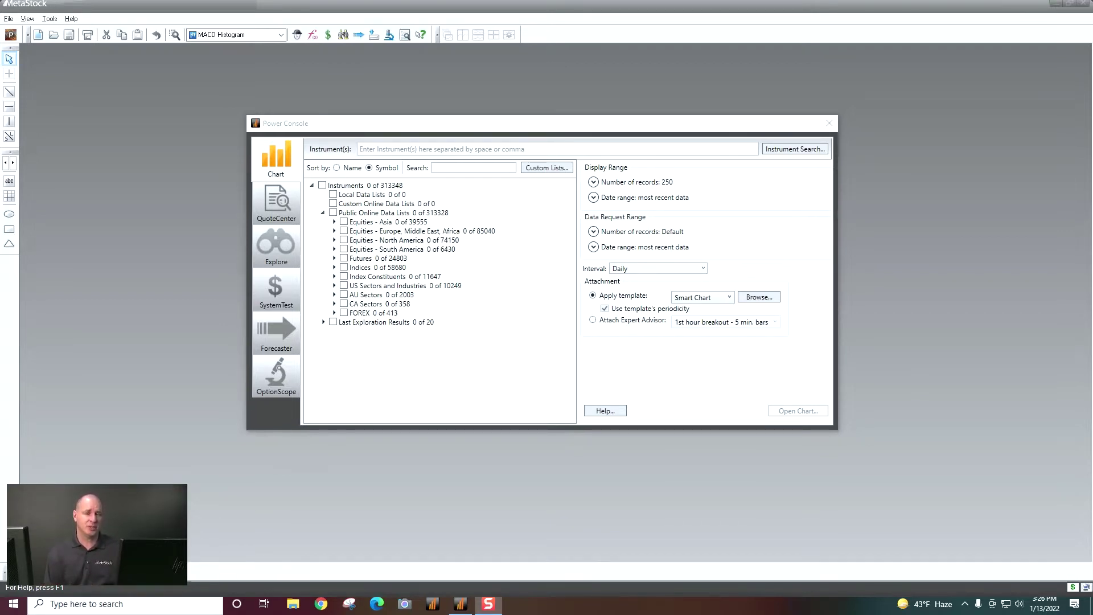
Enter the symbol BBY in the Power Console instrument field to open Best Buy's daily chart
left_click(386, 149)
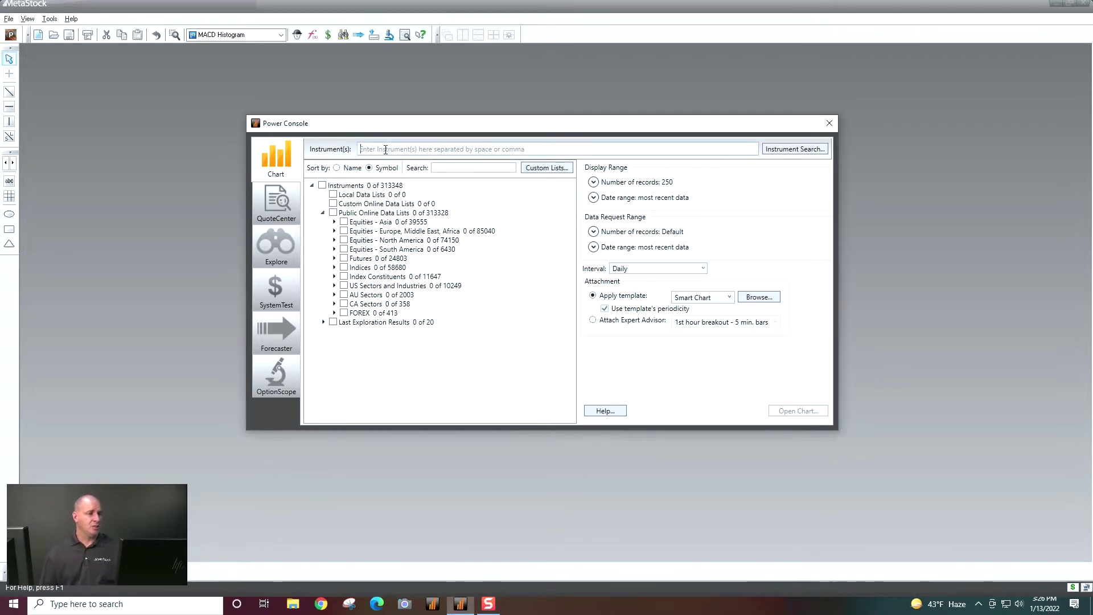
type("BB")
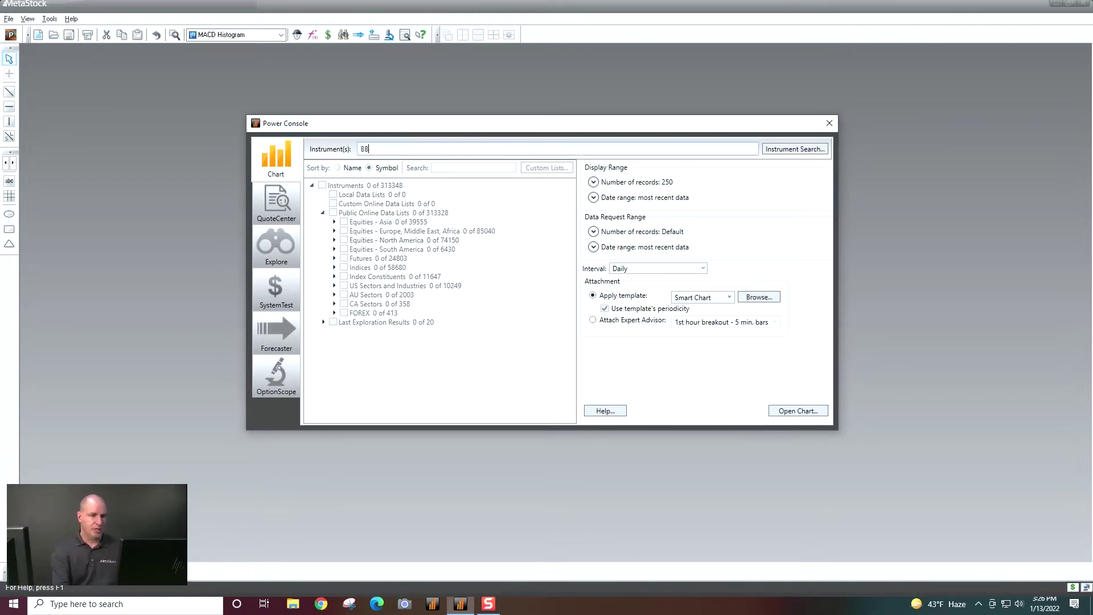
type("Y")
key("Return")
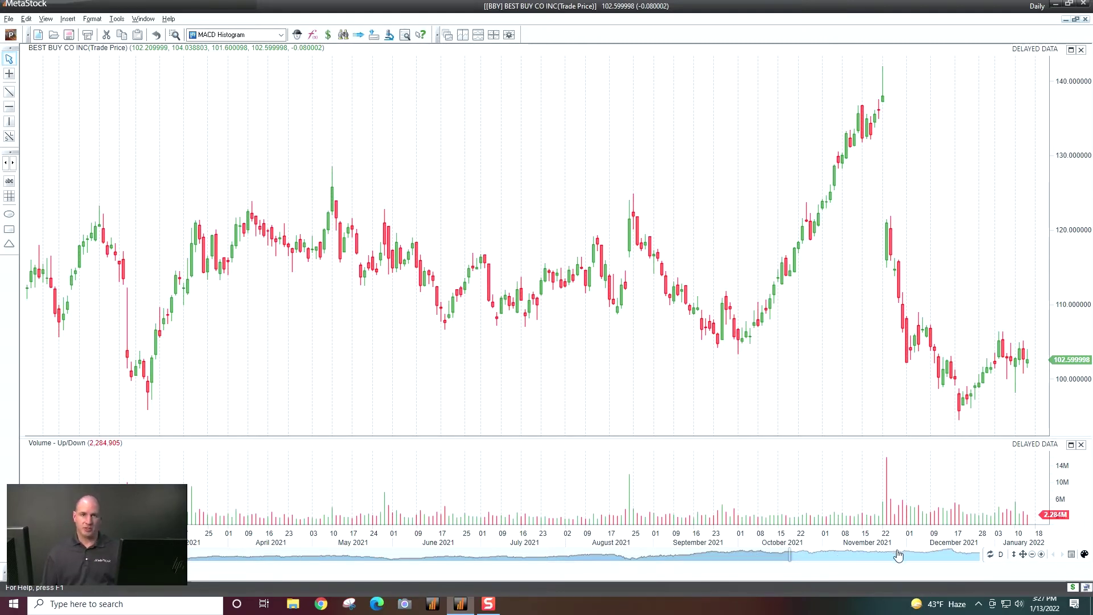
Scroll the overview back to 2020 prices, return to recent data, and show the interval list
left_click_drag(895, 555, 700, 574)
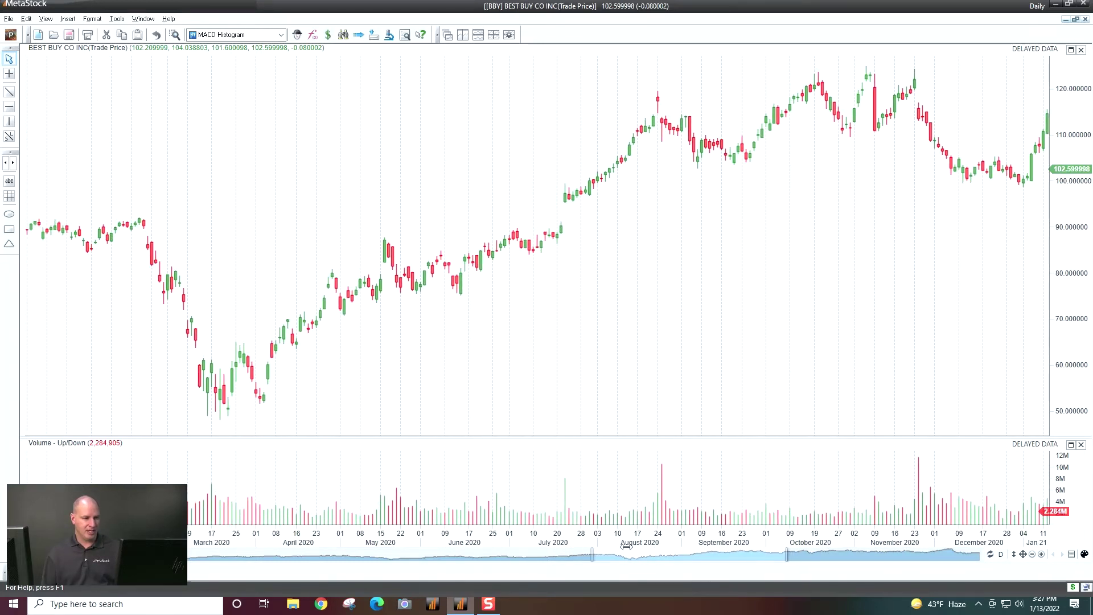
left_click_drag(722, 556, 877, 564)
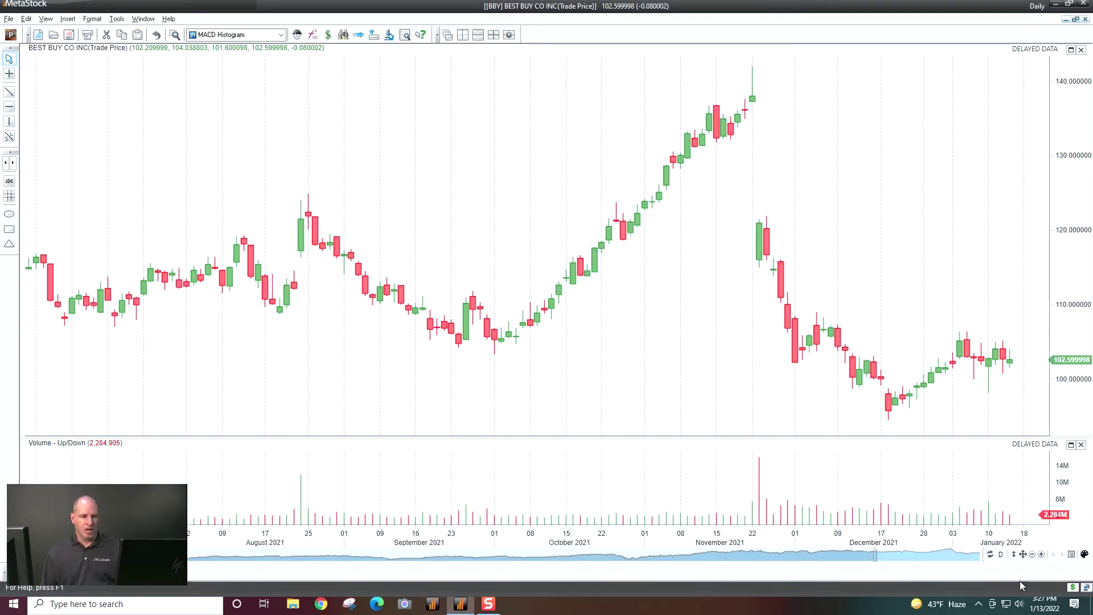
left_click(1002, 556)
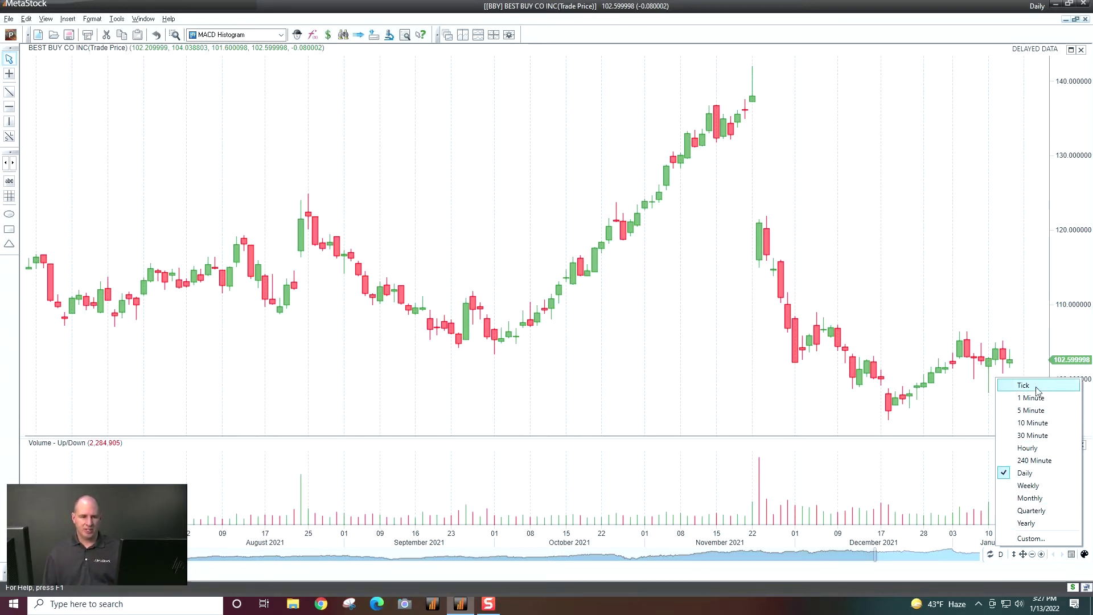
Set the BBY chart to a custom interval of 20 Minute(s)
left_click(1023, 566)
left_click(999, 556)
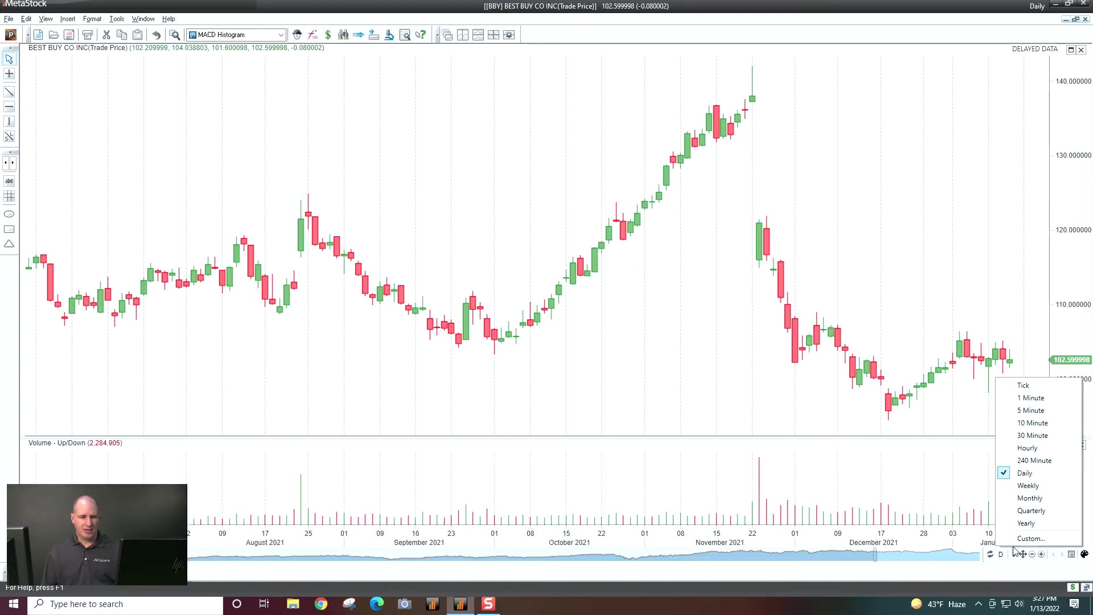
left_click(1025, 540)
left_click(556, 287)
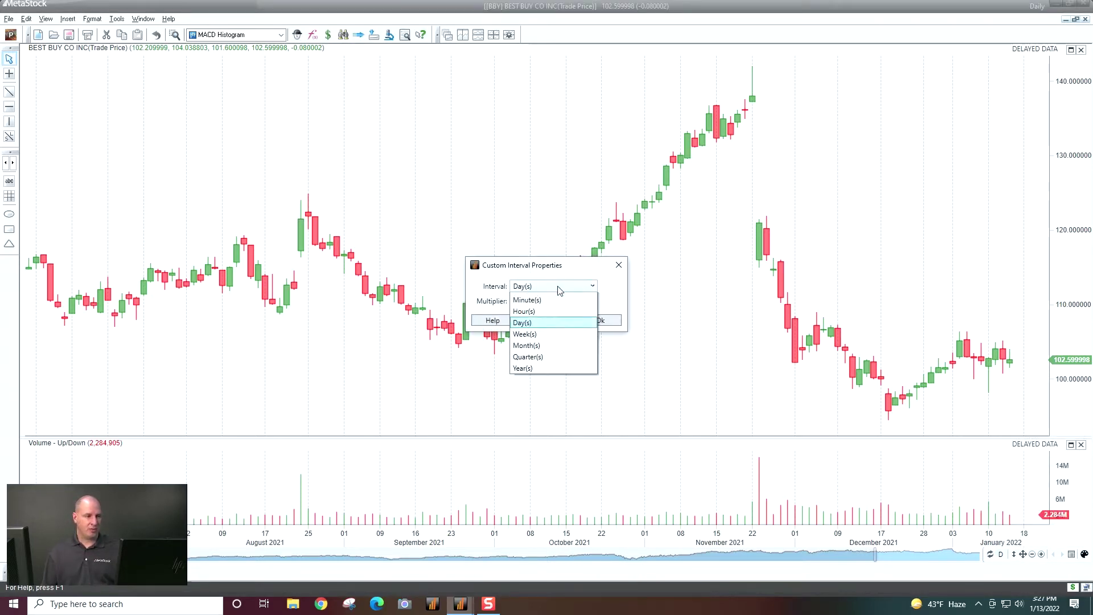
left_click(538, 311)
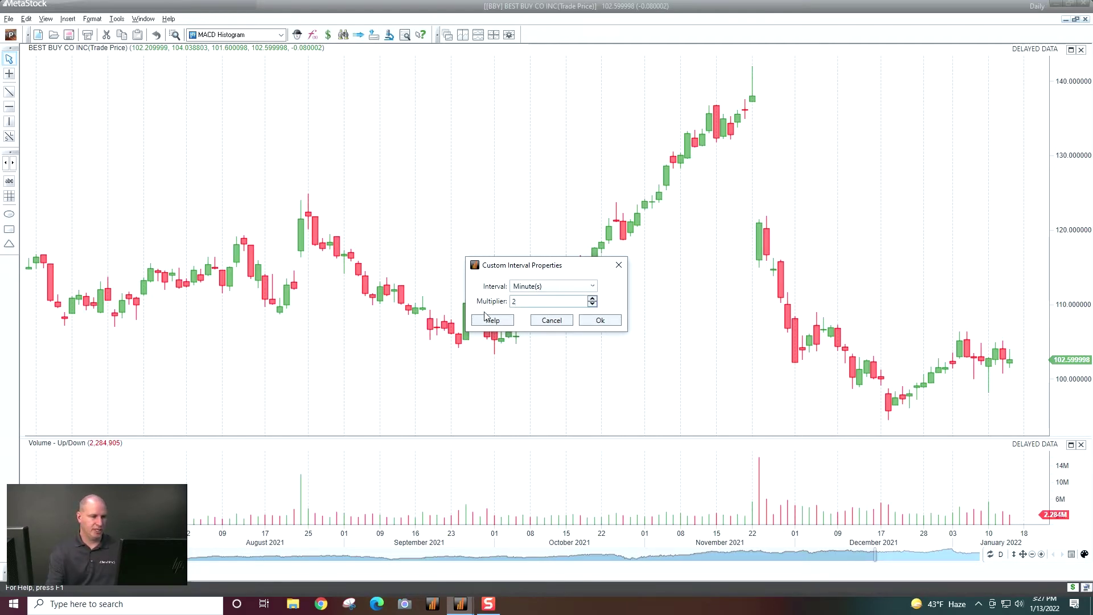
type("20")
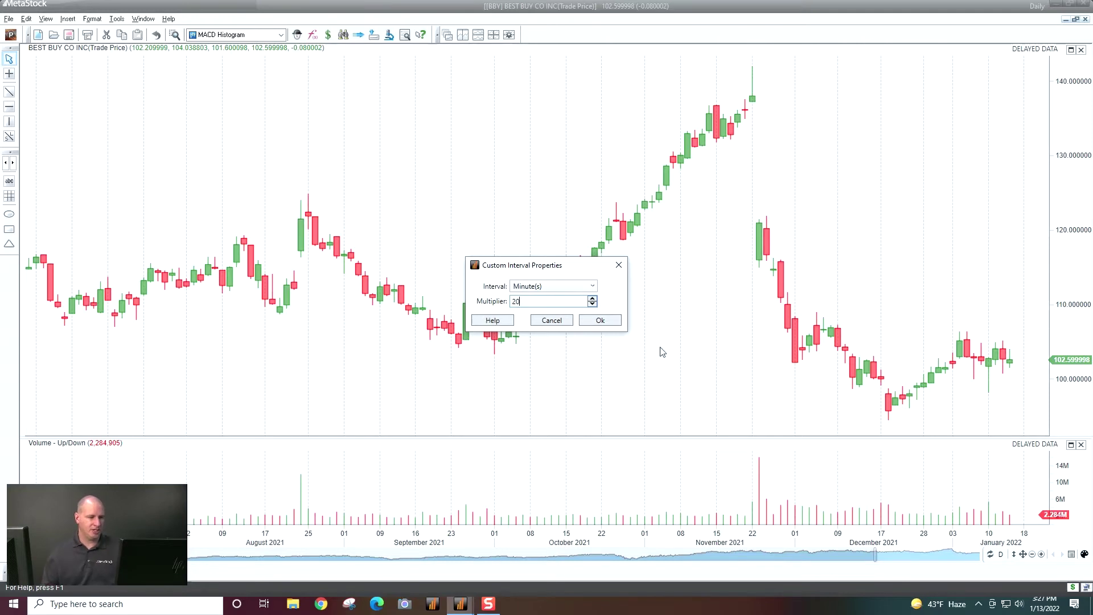
left_click(620, 320)
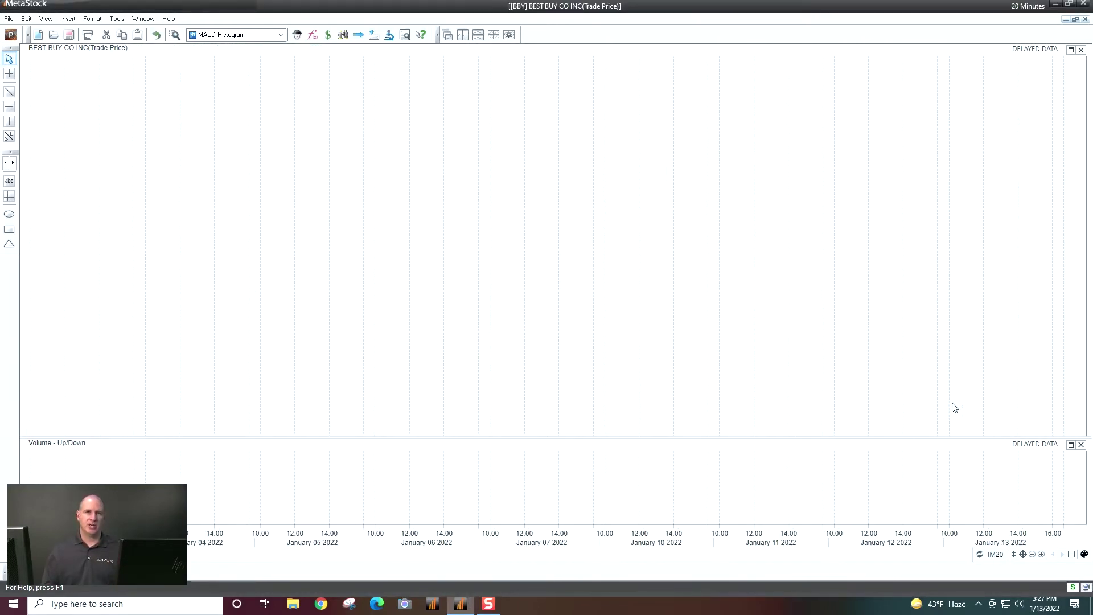
left_click(996, 555)
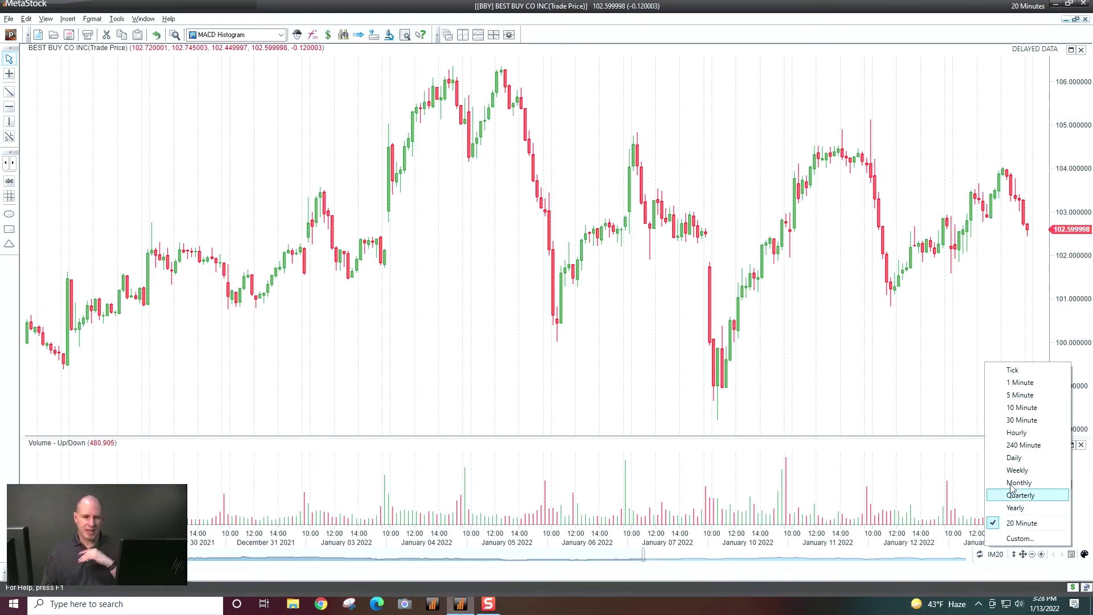
Switch back to Daily bars, zoom in, then zoom out to show candles back to May 2021
left_click(1016, 457)
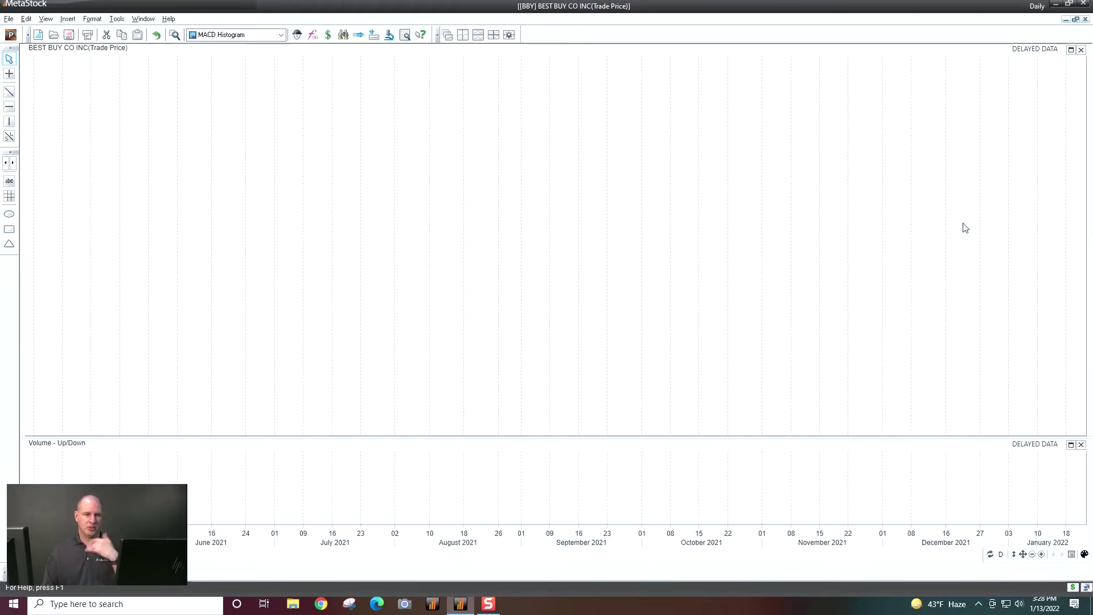
left_click(1041, 555)
left_click(1041, 555)
left_click(1040, 555)
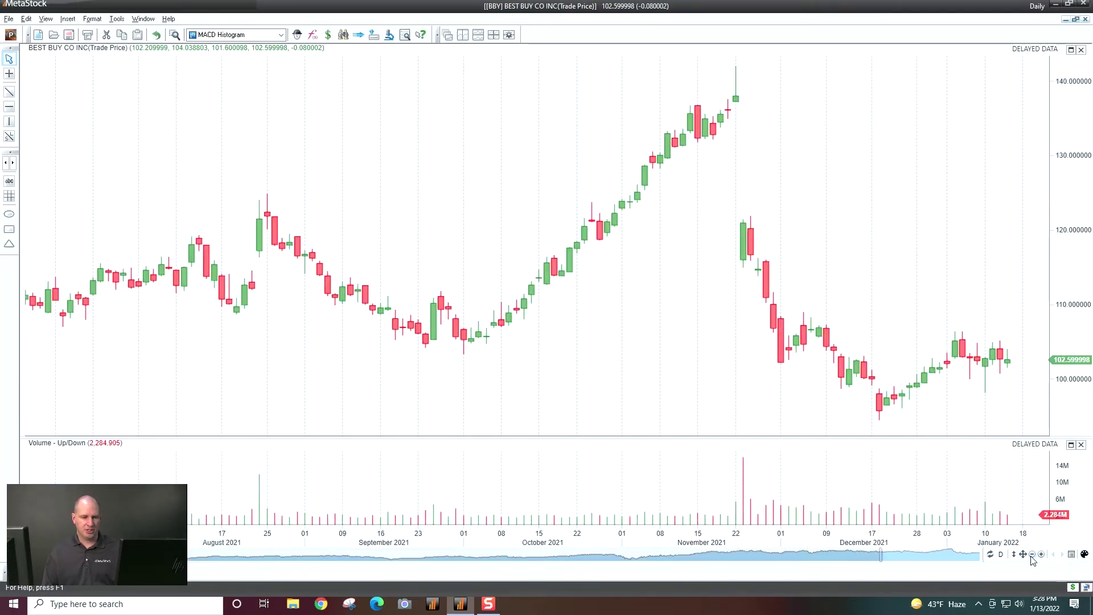
left_click(1032, 556)
left_click(1031, 555)
left_click(1032, 556)
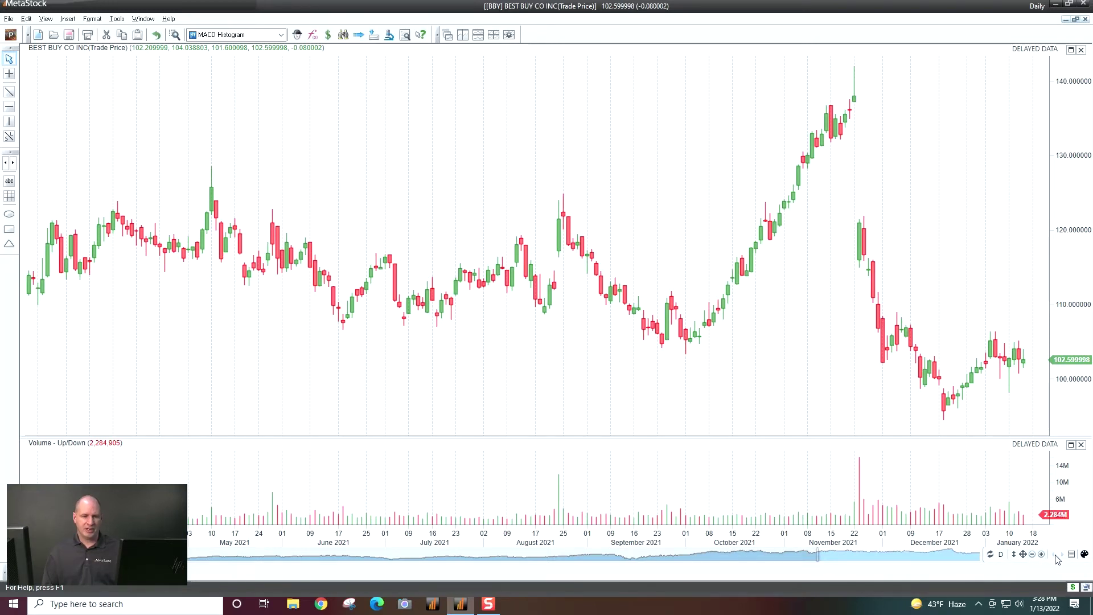
Try the Black, Black Steel, Expression Light and Gray Light themes, then apply Dark Mode
left_click(1084, 555)
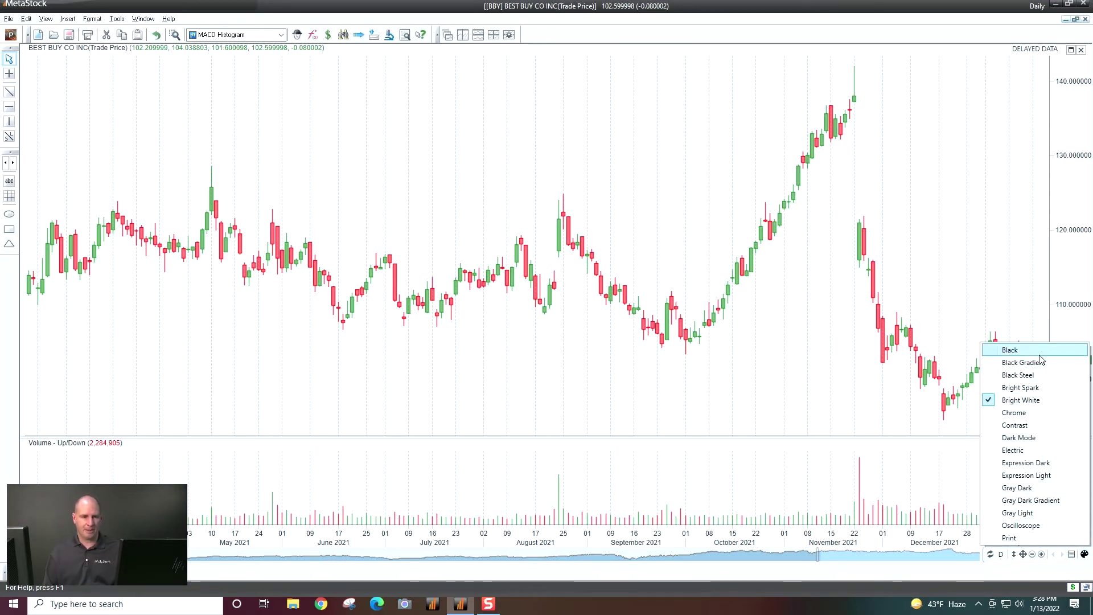
left_click(1039, 355)
left_click(1085, 554)
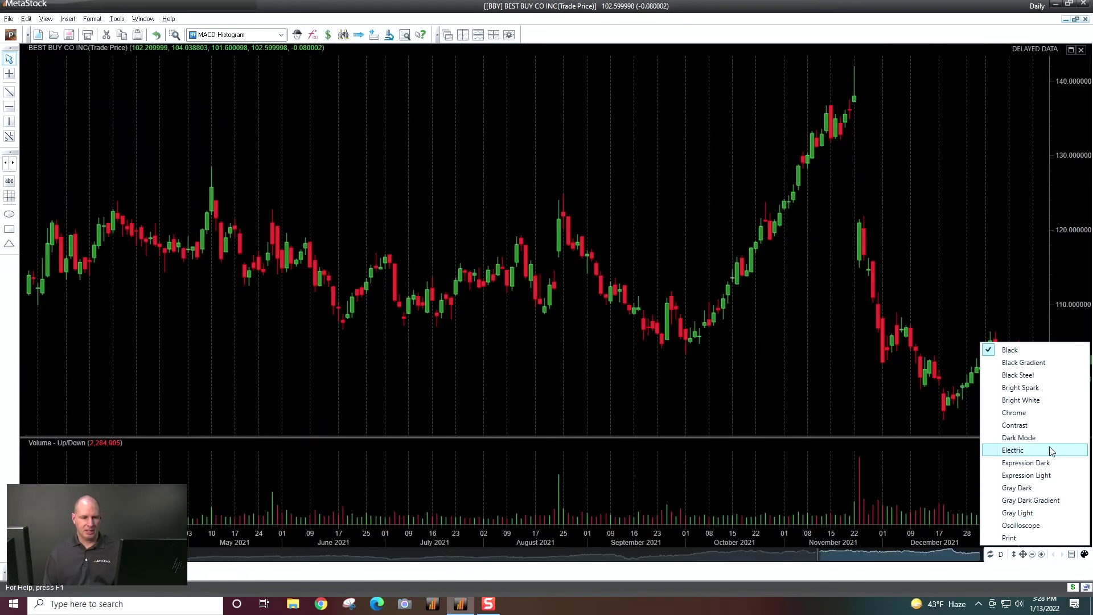
left_click(1041, 377)
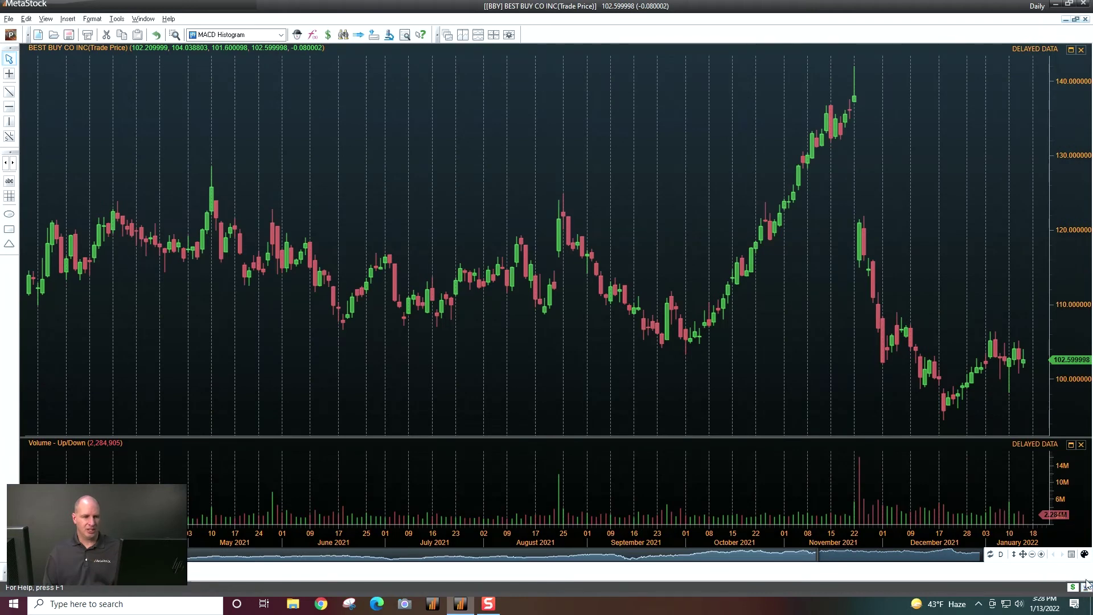
left_click(1085, 555)
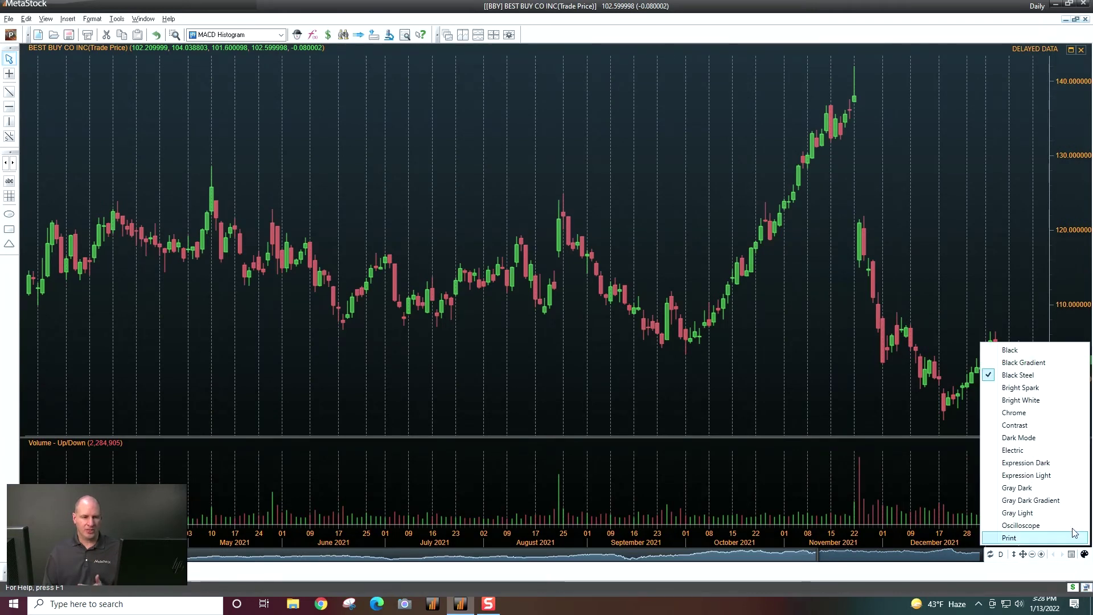
left_click(1040, 475)
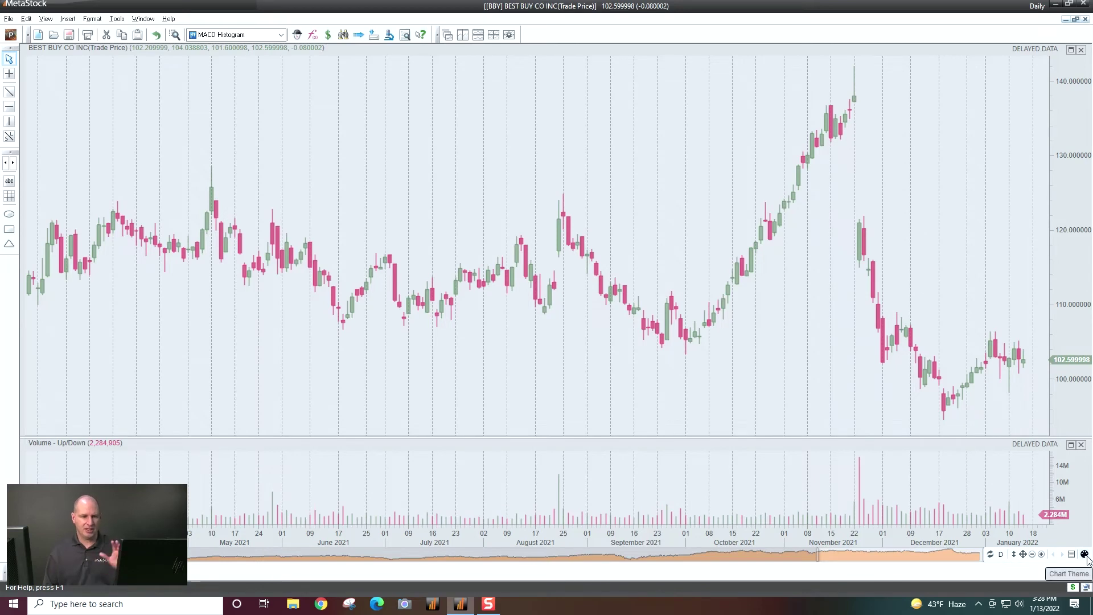
left_click(1085, 555)
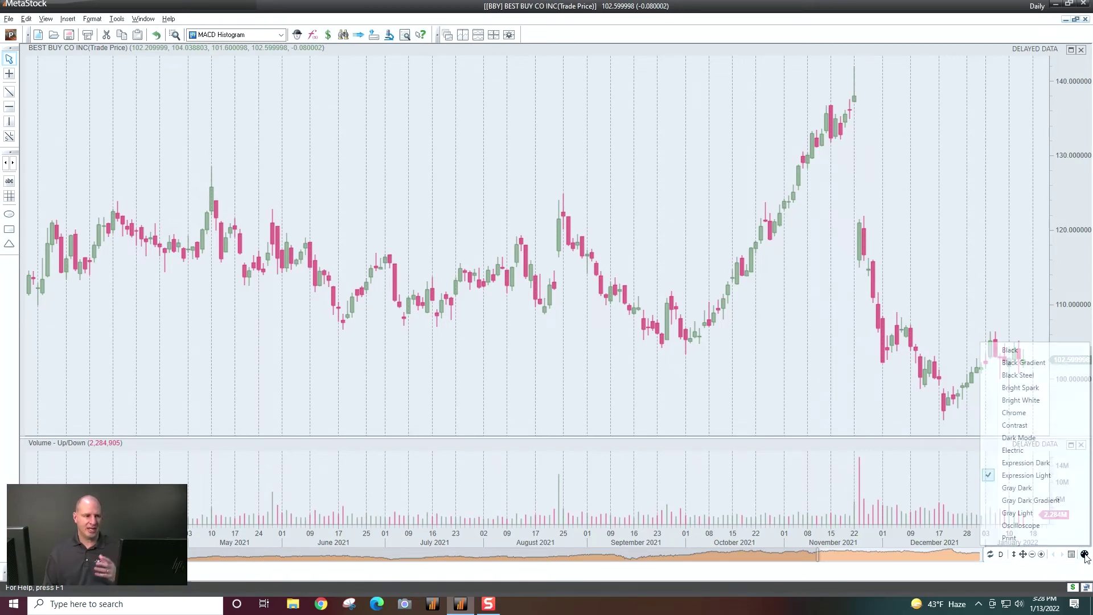
left_click(1060, 514)
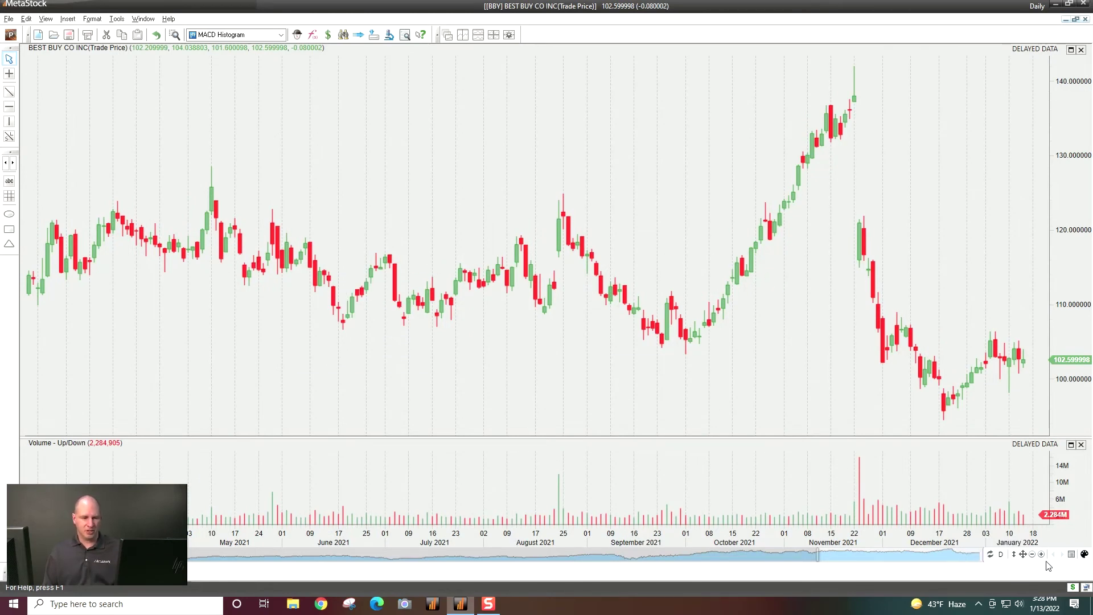
left_click(1080, 555)
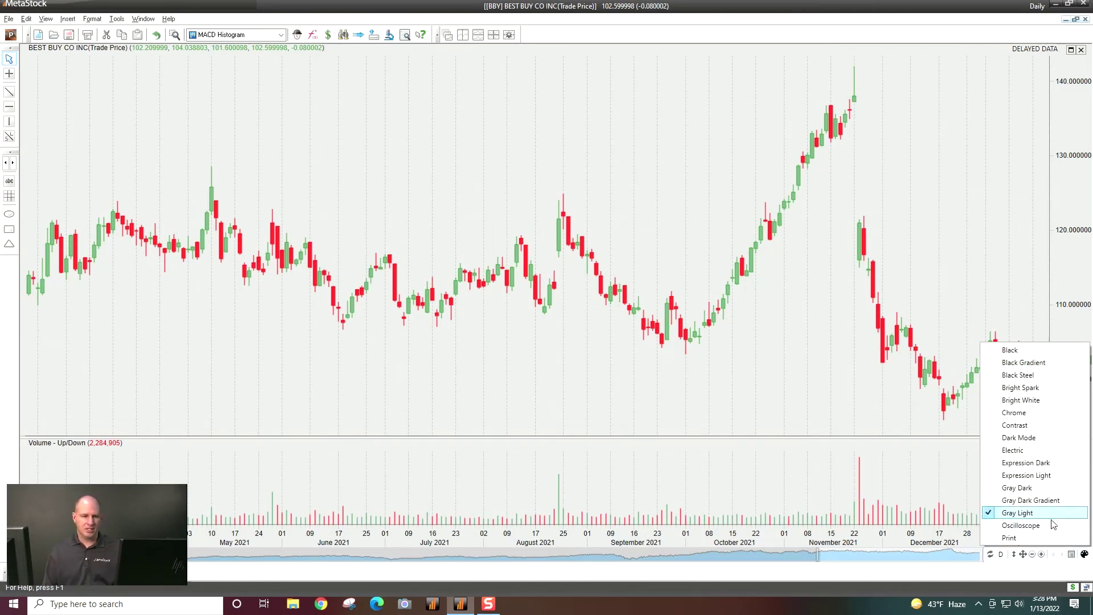
left_click(1019, 438)
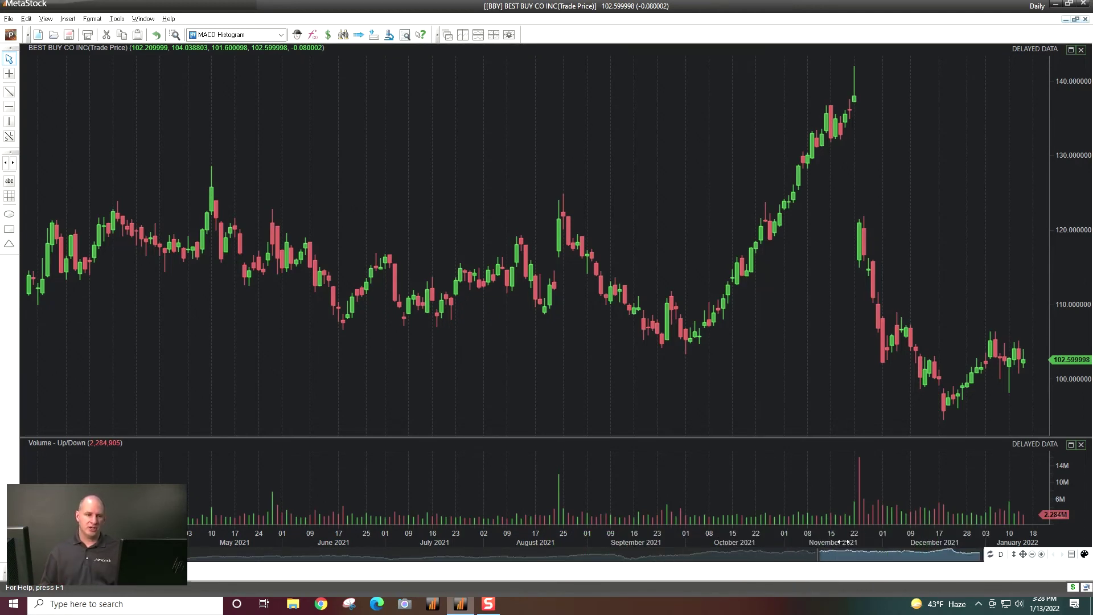
Enable Show grid bands in the date axis Grid properties
double_click(633, 539)
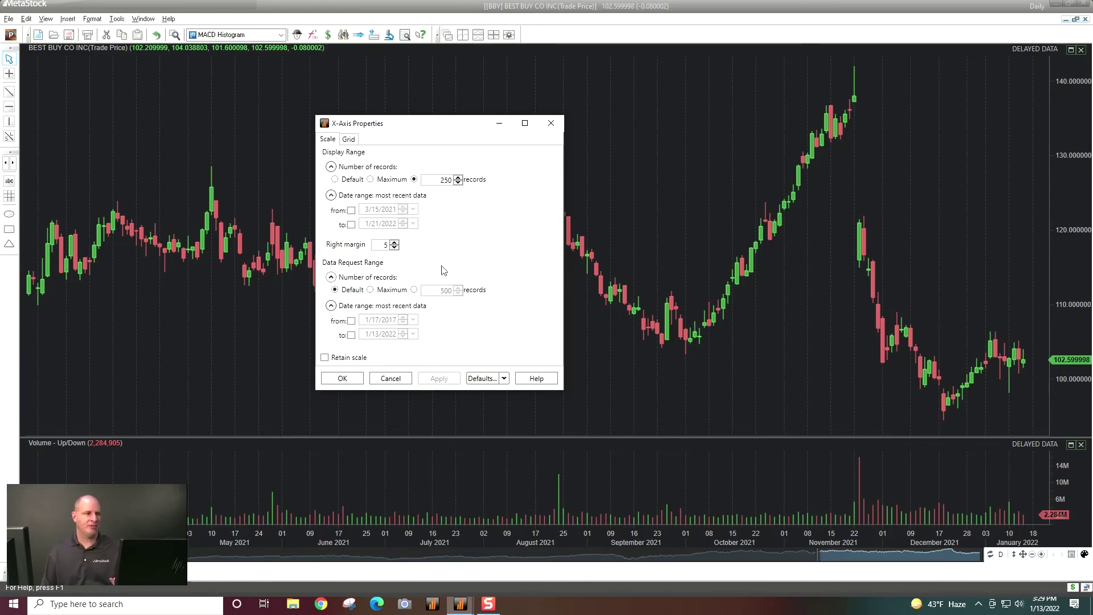
left_click(349, 139)
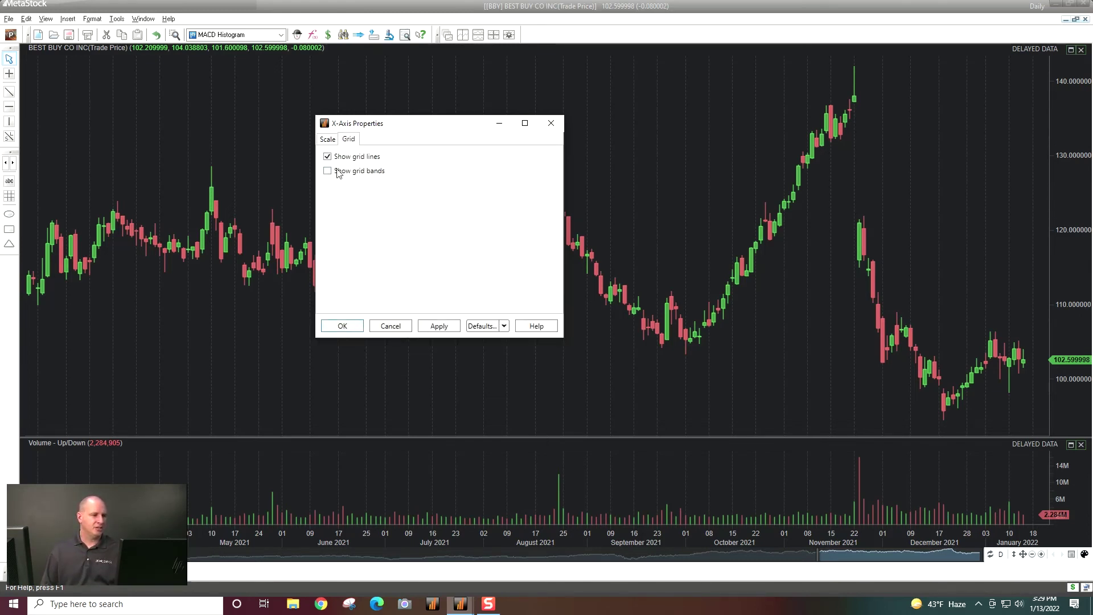
left_click(439, 327)
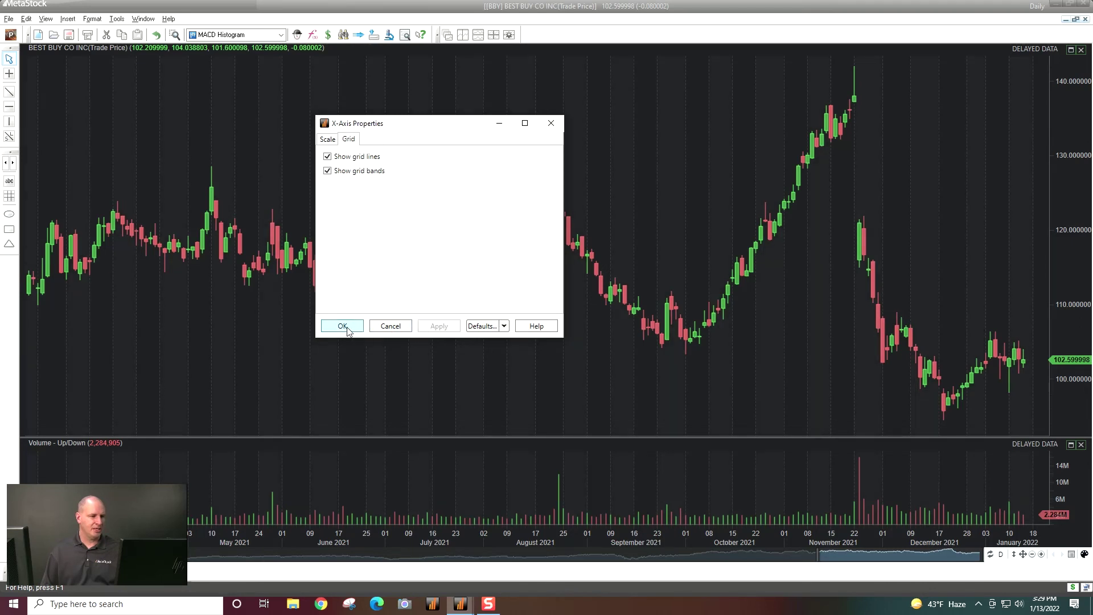
left_click(342, 326)
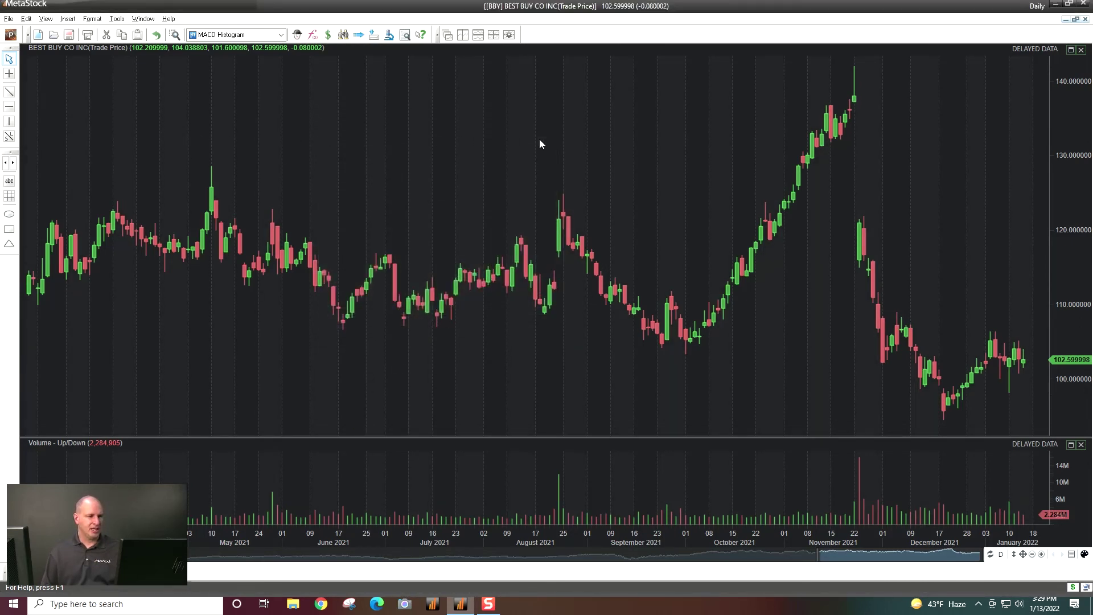